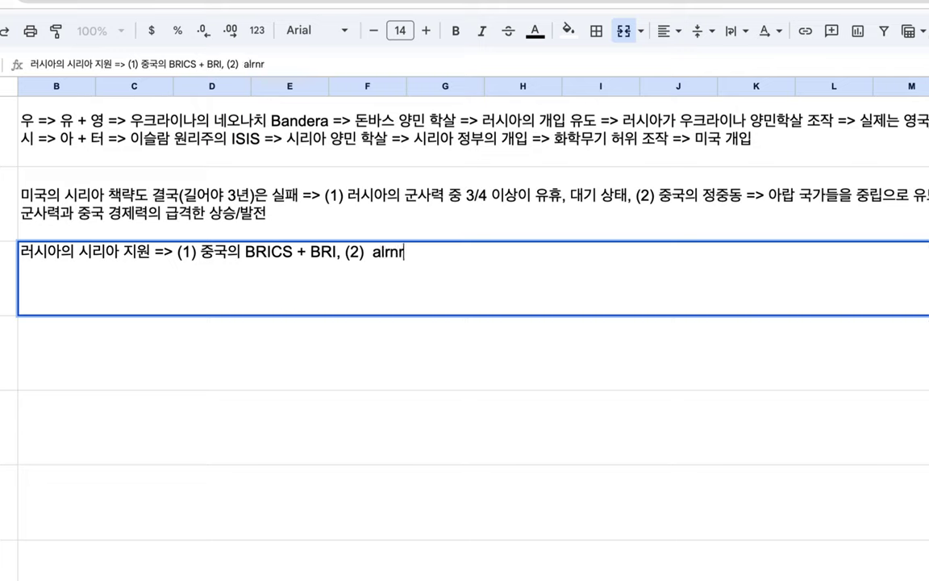
Step: Replace the stray letters after (2) in the row 8 note with "미국의 중동 패권/ 석유 독점을 중단, (3)"
key("BackSpace")
key("BackSpace")
key("BackSpace")
type("미국의 지")
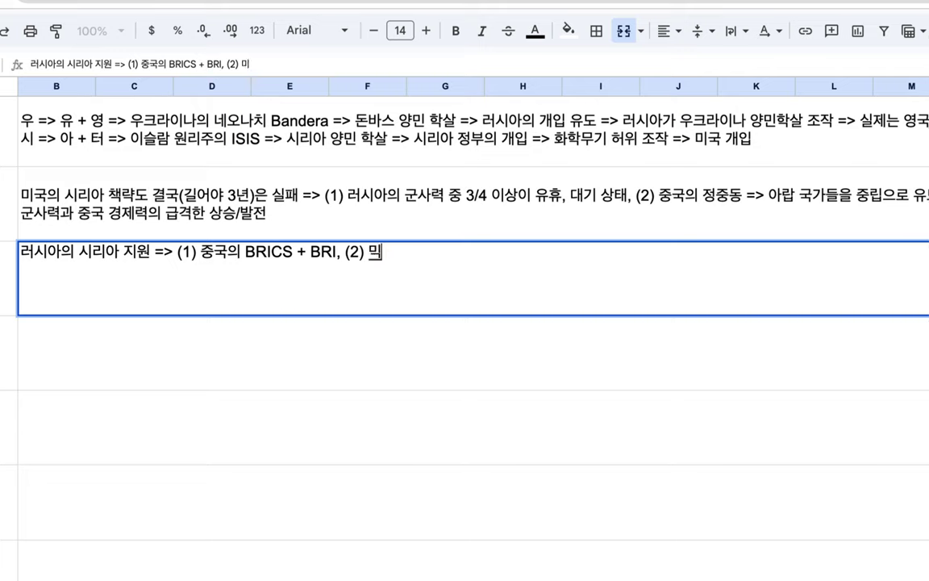
type("중동 패권/")
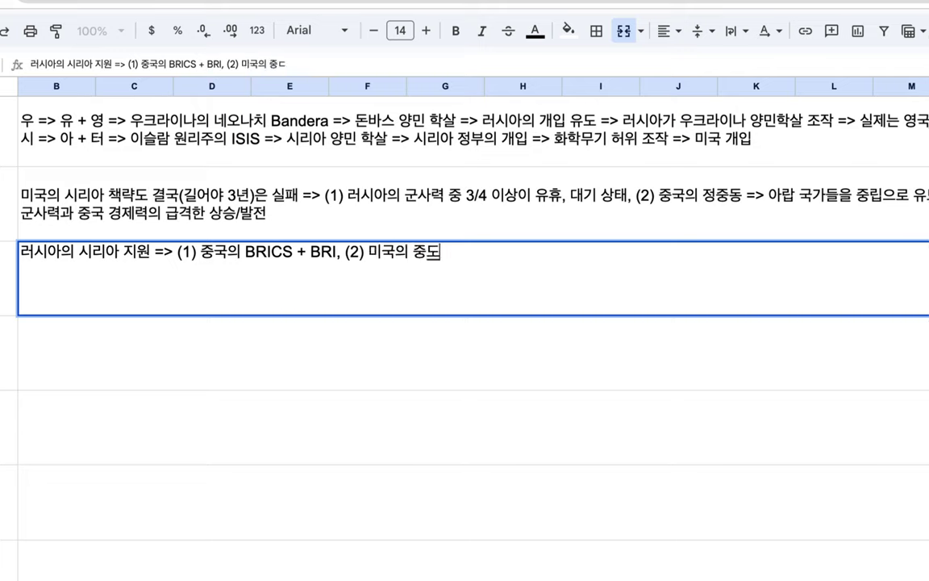
type(" 석유")
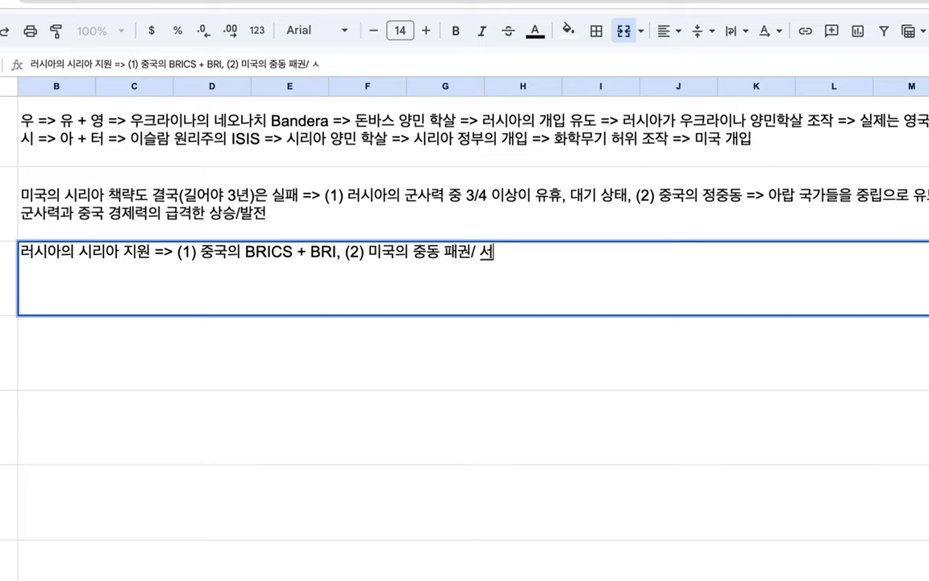
type(" 독")
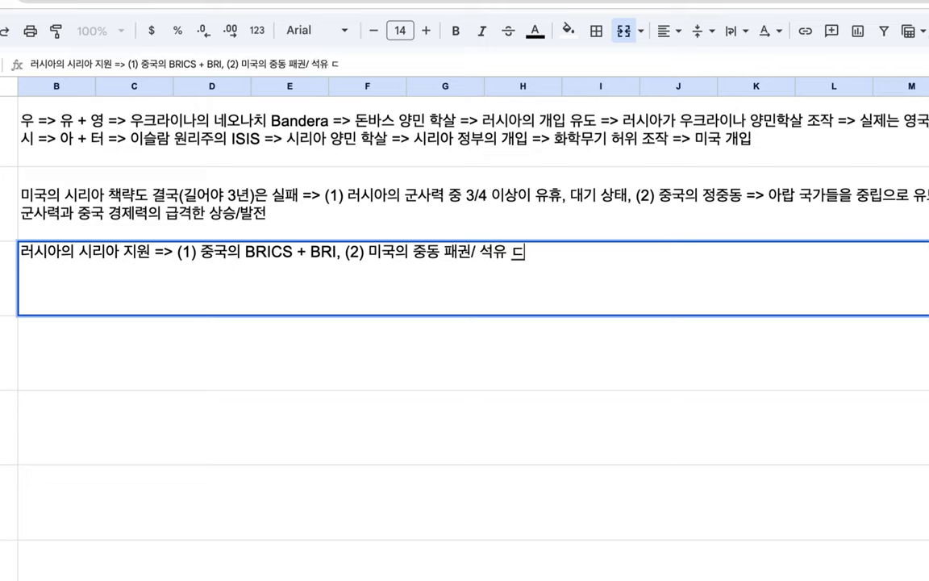
type("점을 중단")
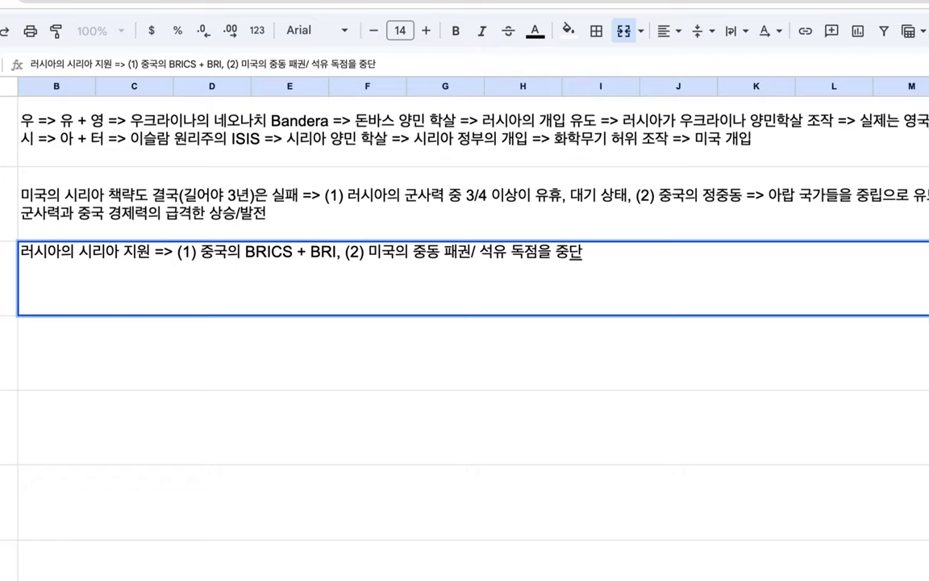
type(", (3)")
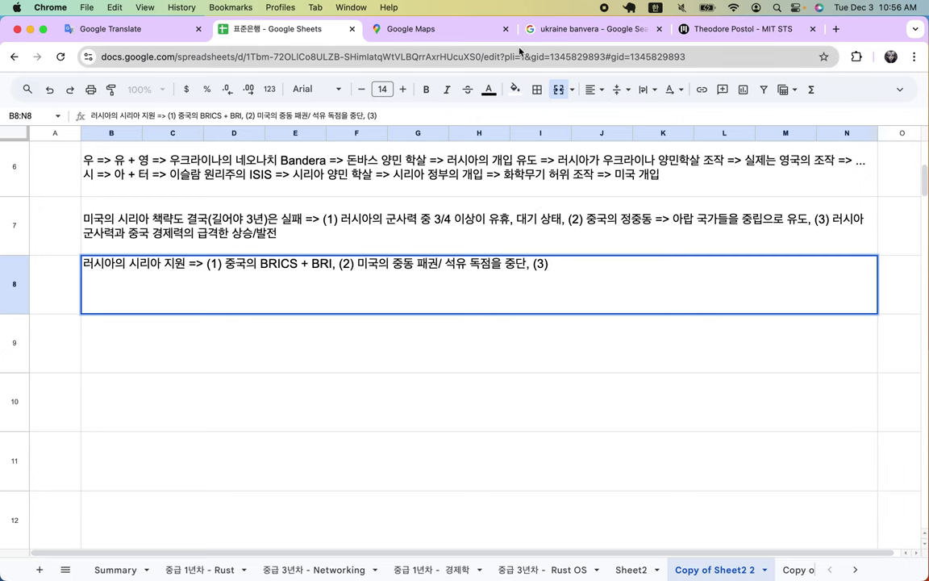
Step: Switch to Google Maps and examine Syria's surroundings, from the Caucasus and Iran to the Arabian Peninsula and the wider region
left_click(435, 29)
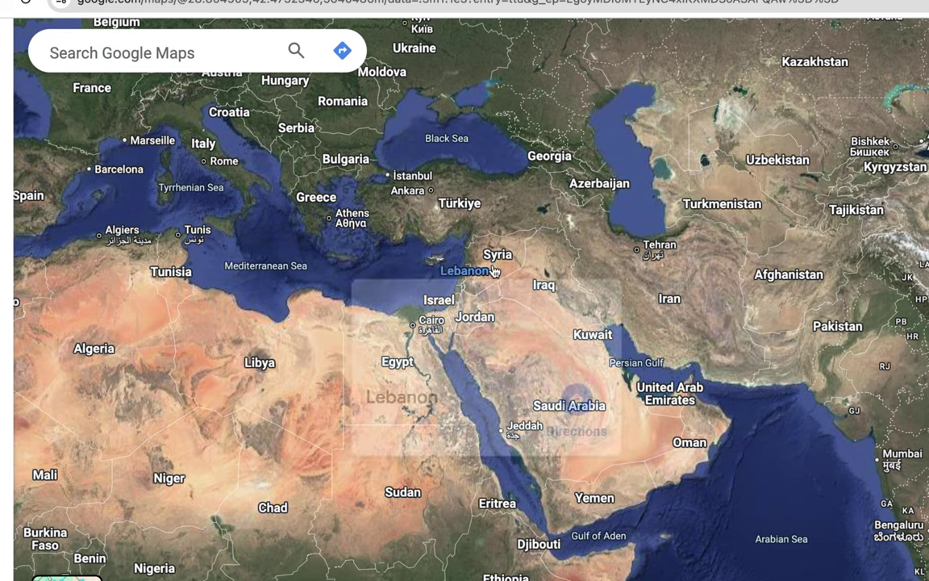
mouse_move(504, 258)
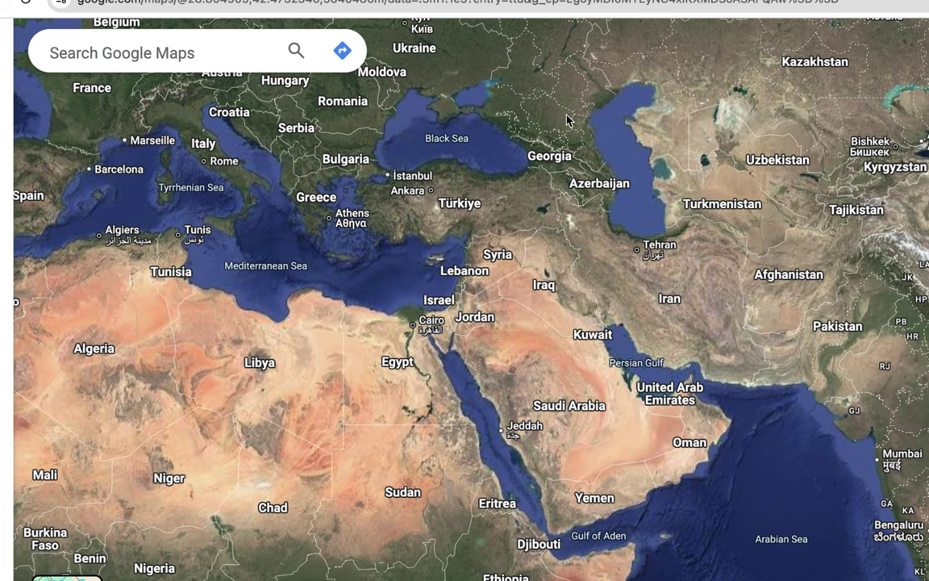
mouse_move(561, 166)
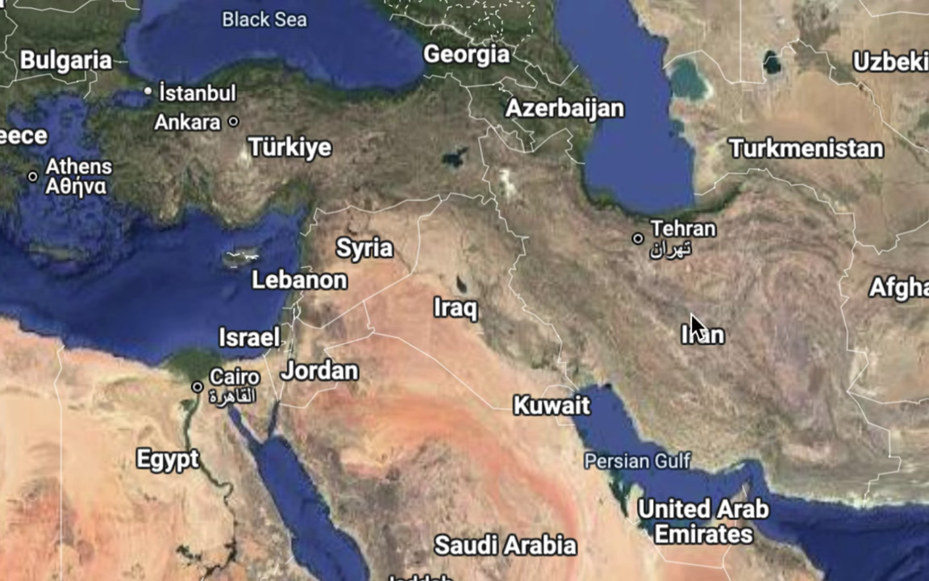
mouse_move(647, 508)
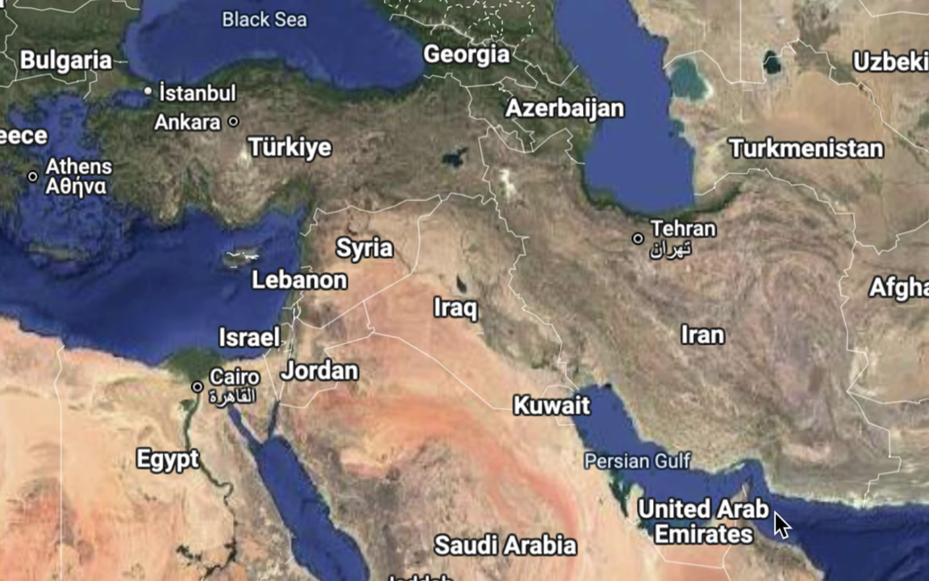
left_click_drag(429, 471, 442, 312)
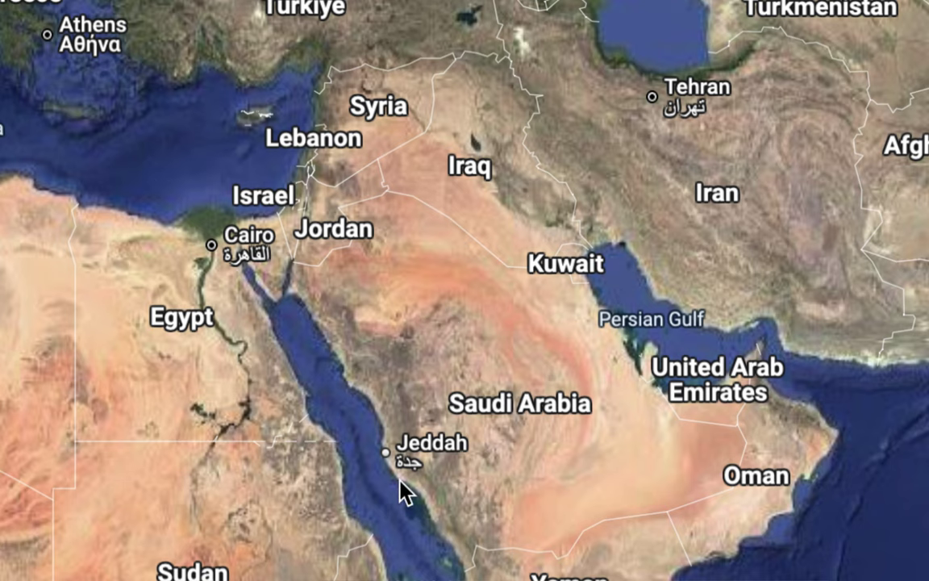
scroll(404, 491, "down", 2)
scroll(404, 491, "down", 1)
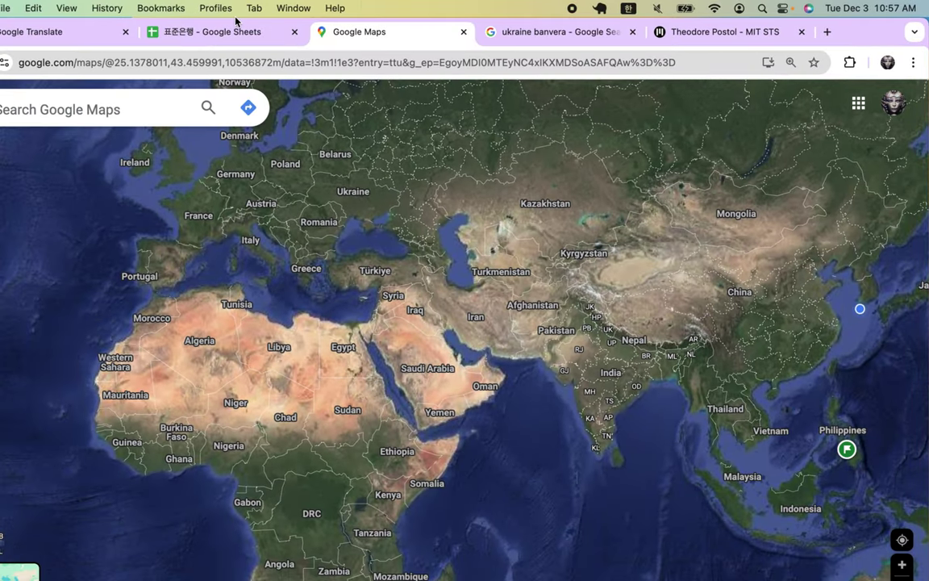
Step: Return to the Google Sheets notes and begin point (3) in row 8 with "지중해"
left_click(218, 33)
type("해")
key("BackSpace")
type("지중해")
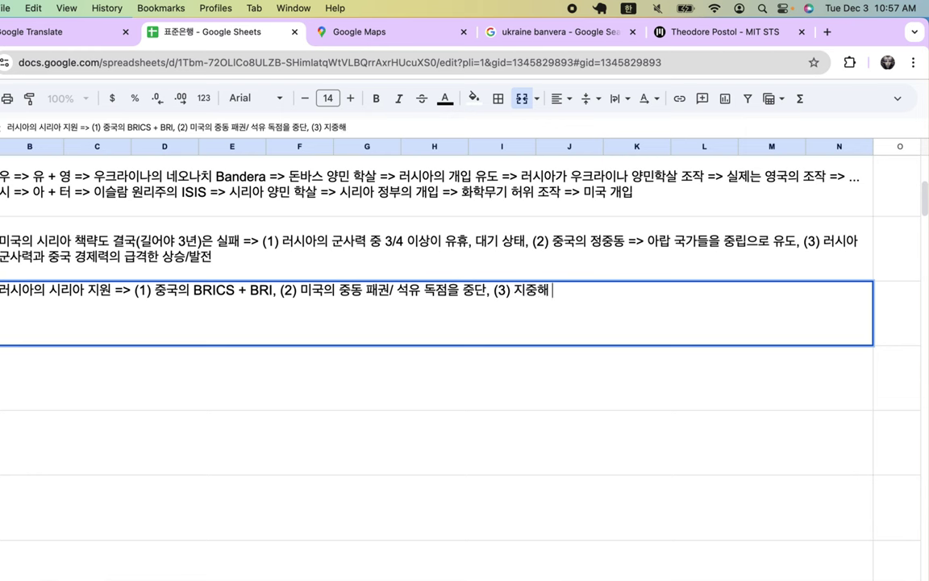
Step: Switch to Google Maps and examine the Mediterranean Sea between Syria, Greece and Italy
left_click(388, 32)
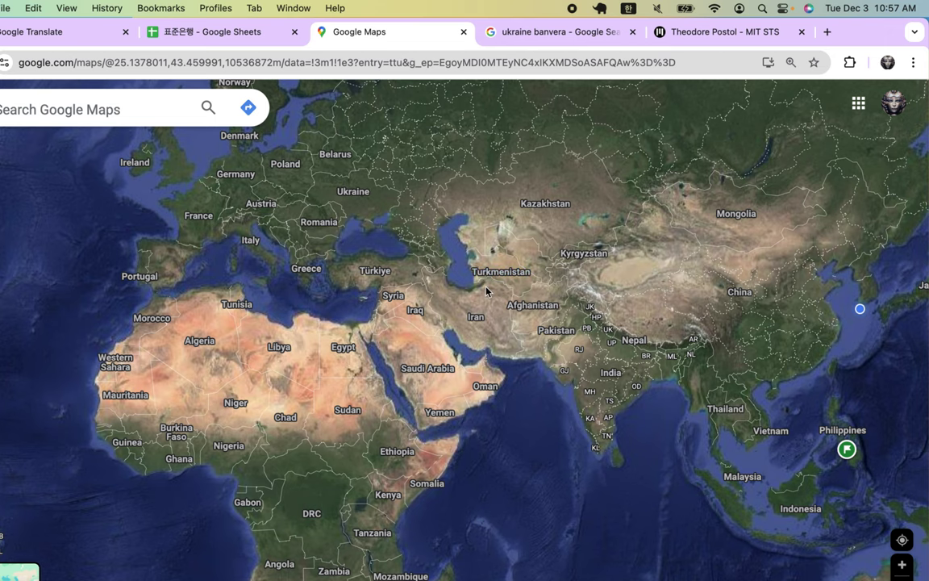
scroll(447, 284, "up", 5)
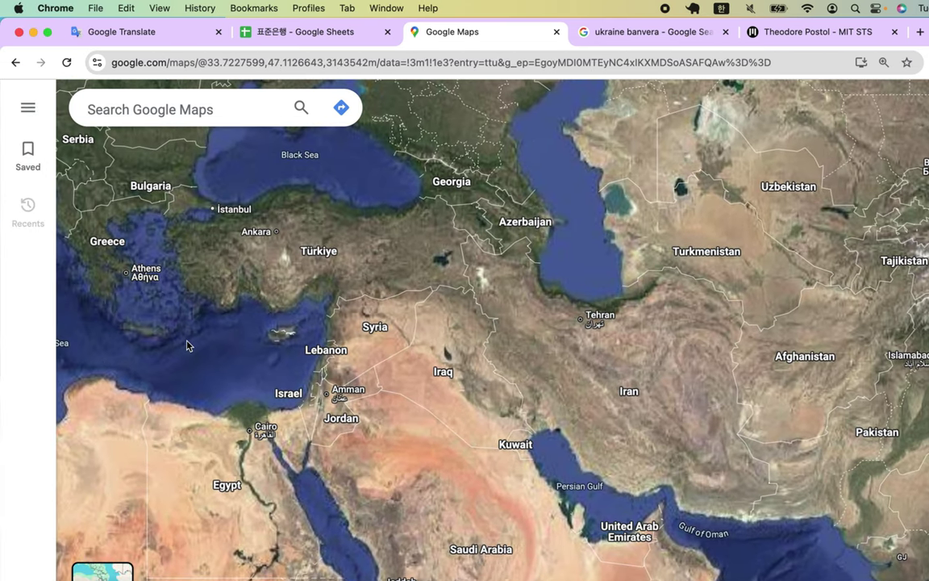
left_click_drag(182, 342, 461, 340)
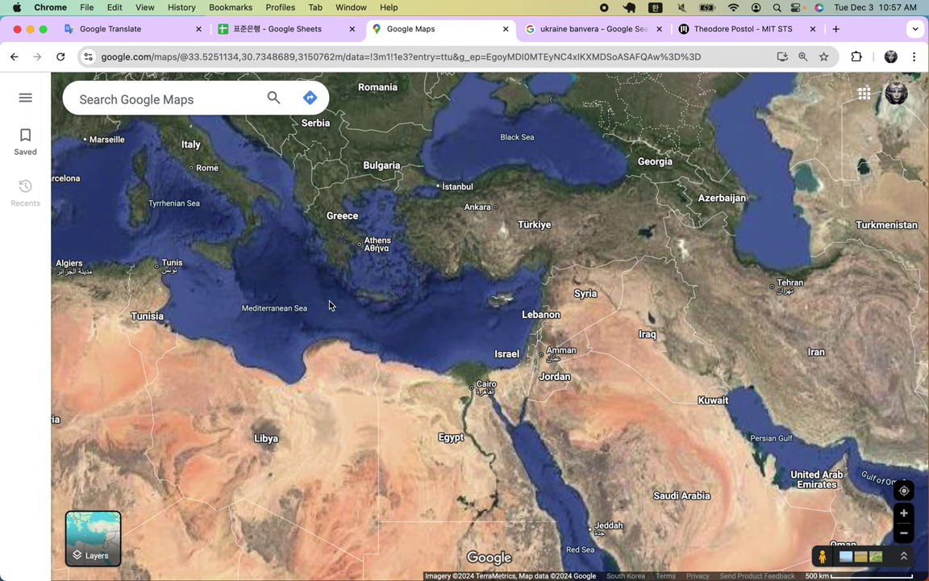
Step: Return to Google Sheets and complete point (3) in row 8 as "지중해로의 출구 확보"
left_click(275, 29)
type("로의 추")
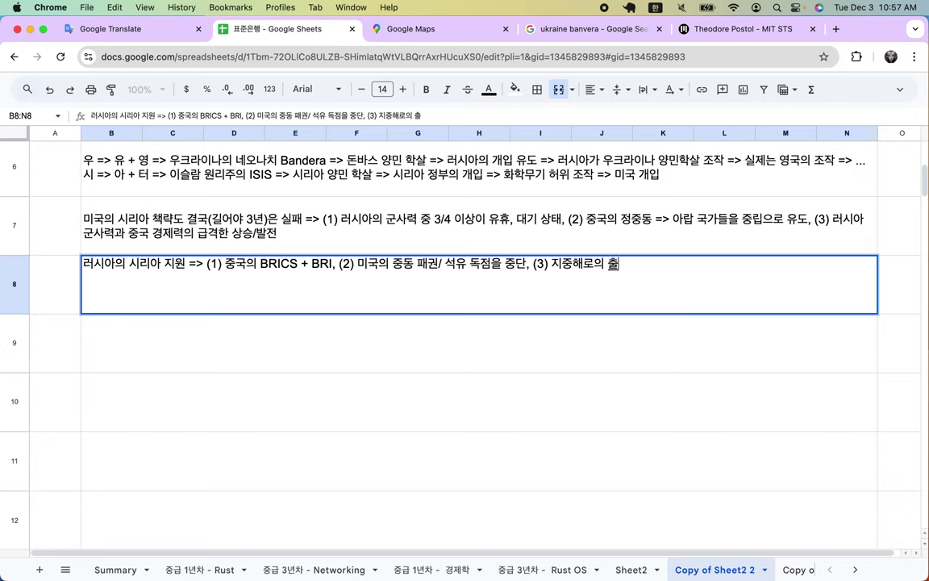
type("구 히고")
key("BackSpace")
key("BackSpace")
key("BackSpace")
type("확ㅂ")
key("Down")
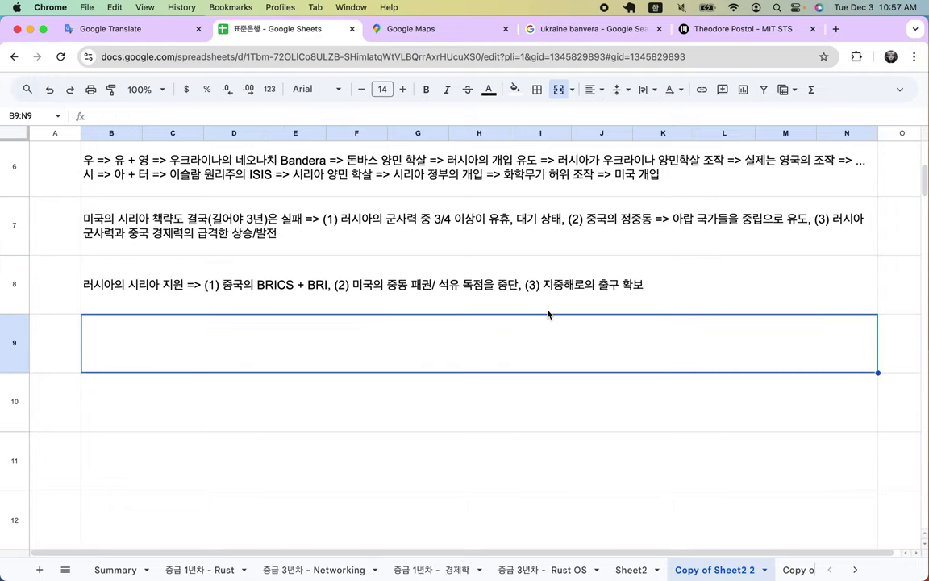
Step: In the row 2 note, insert "및 그 미만의 아기들" after "유치원생" and append "추산" at the end
key("Up")
key("Up")
scroll(422, 249, "up", 5)
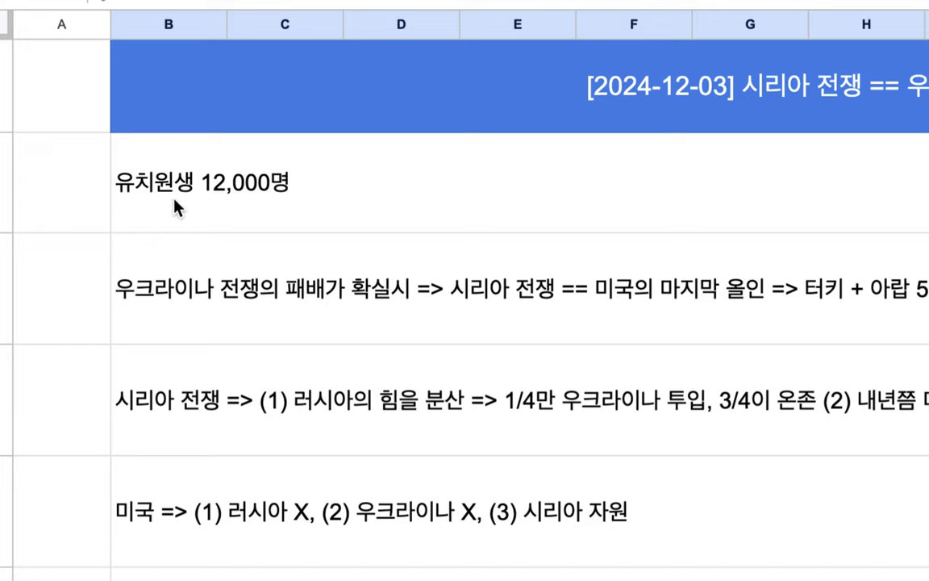
double_click(104, 214)
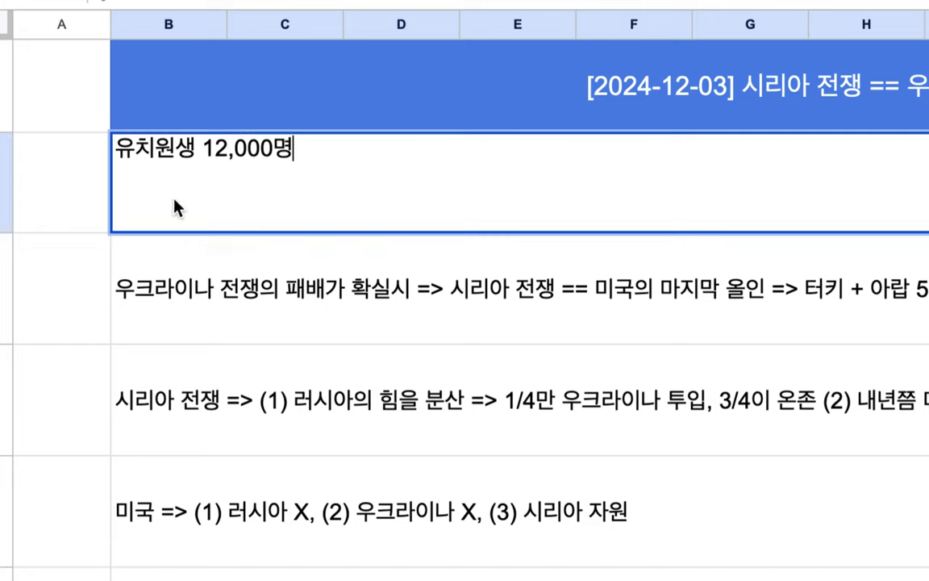
left_click(199, 151)
type("및 그 미")
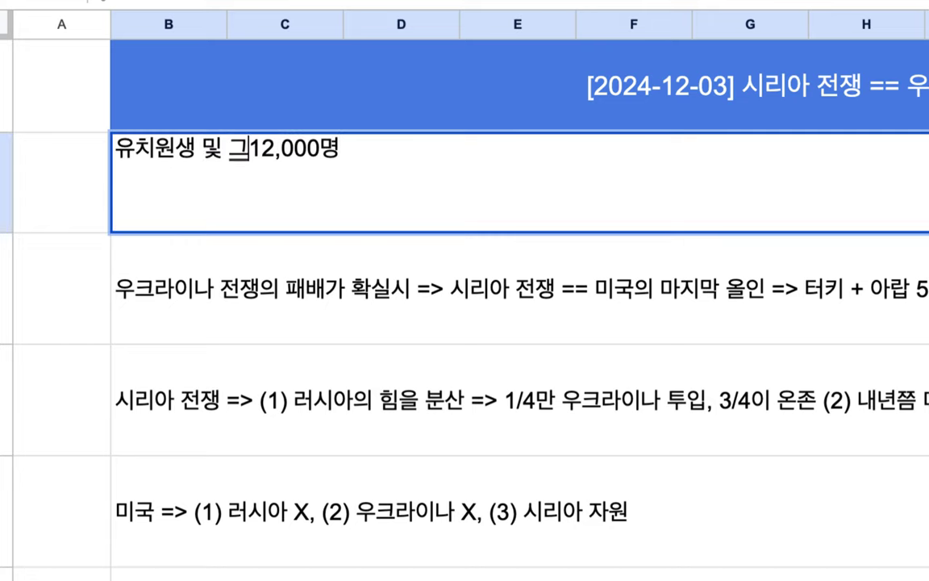
type("만의 아기들")
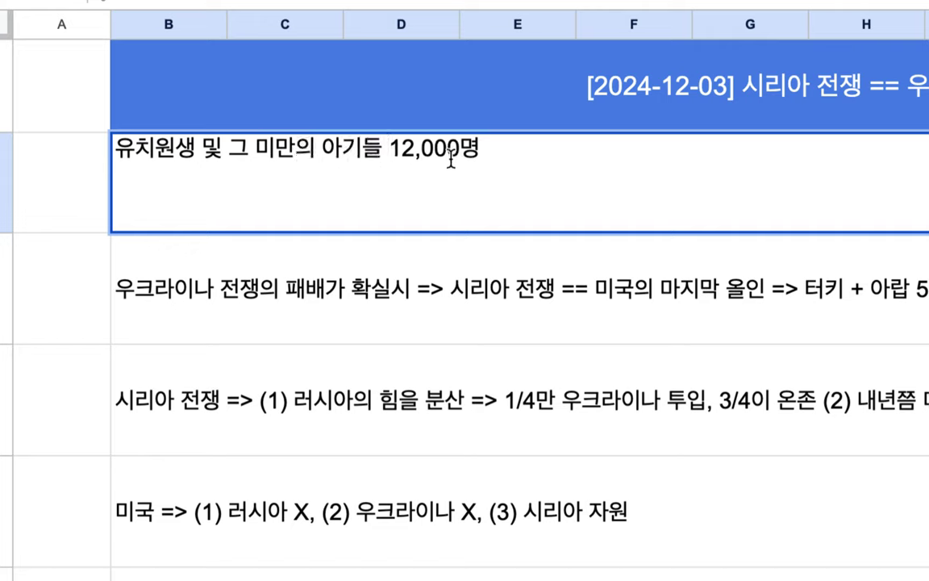
left_click(482, 152)
type("추산")
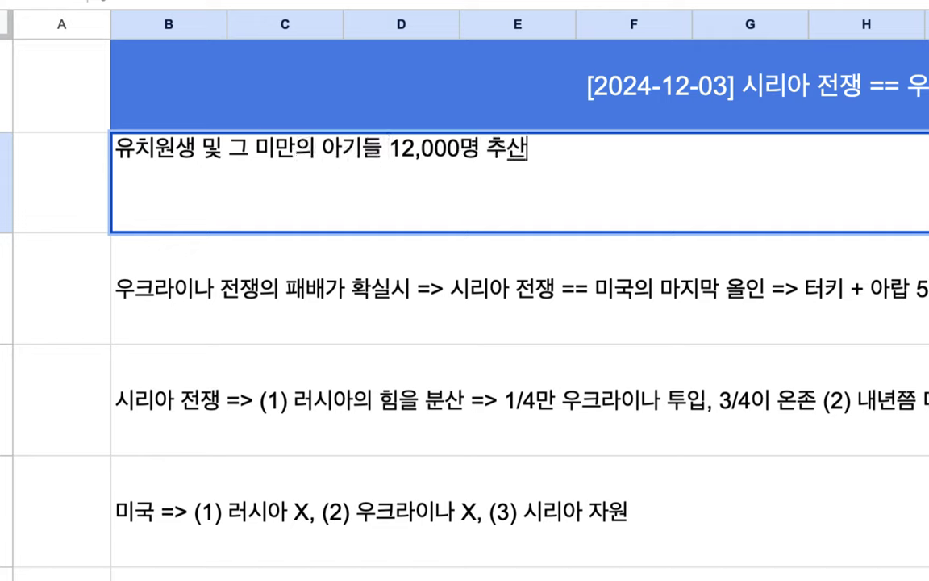
Step: Begin the row 2 note with "지난 1년간 이스라엘이 학살한" before "유치원생"
left_click(117, 149)
type("지난 1년ㄱ")
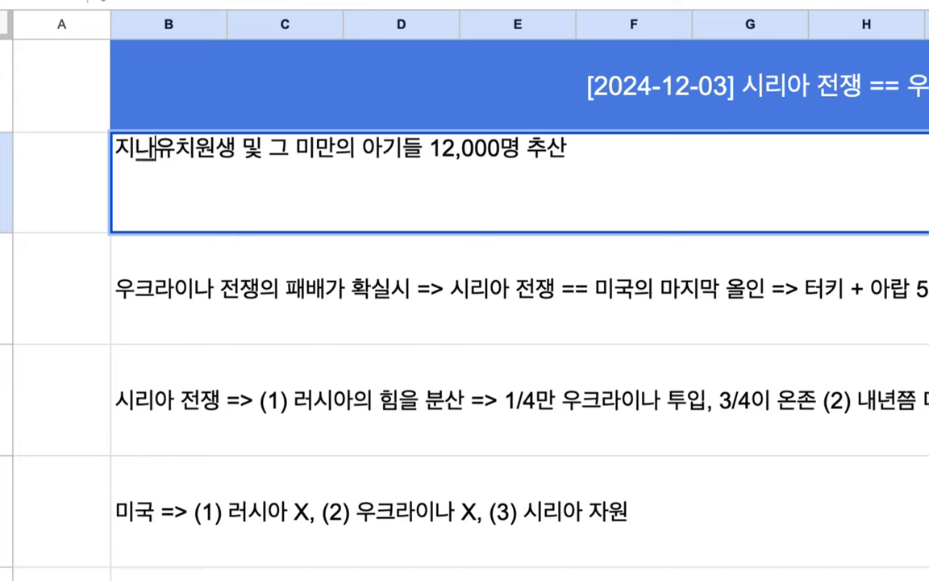
type("ㅏㄴ 이스라엘일")
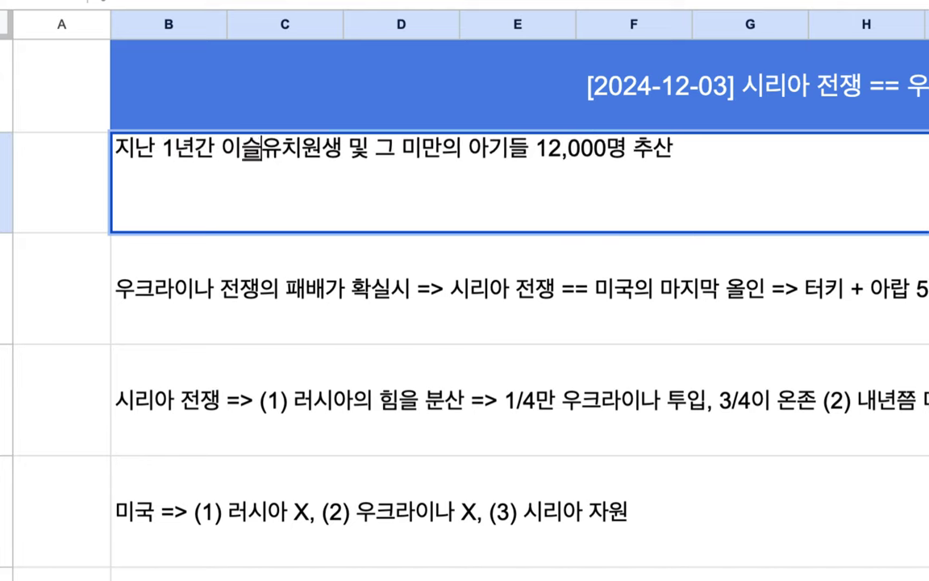
type("ㅎㅐㅆ")
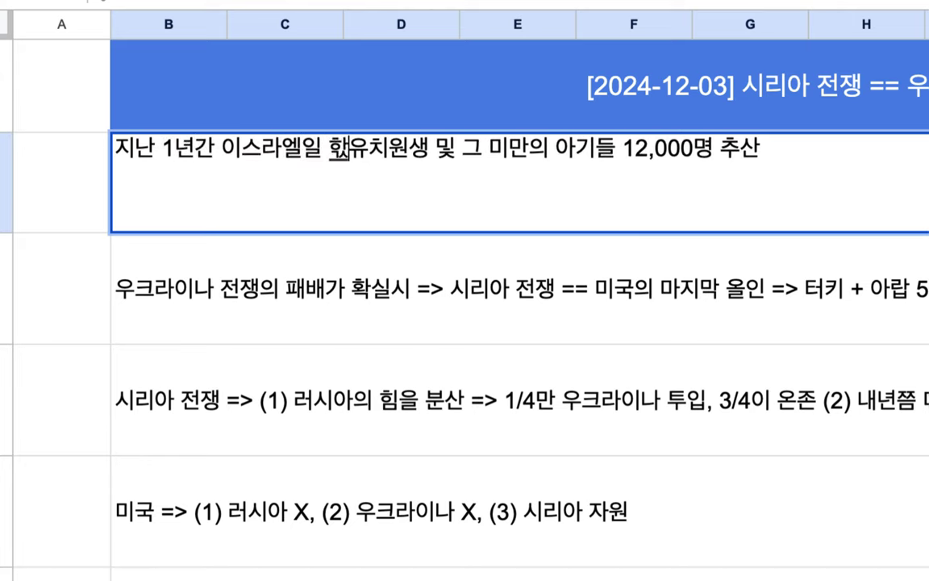
key("BackSpace")
key("BackSpace")
key("BackSpace")
type("ㅇ")
key("BackSpace")
key("BackSpace")
type("이 학살한 ")
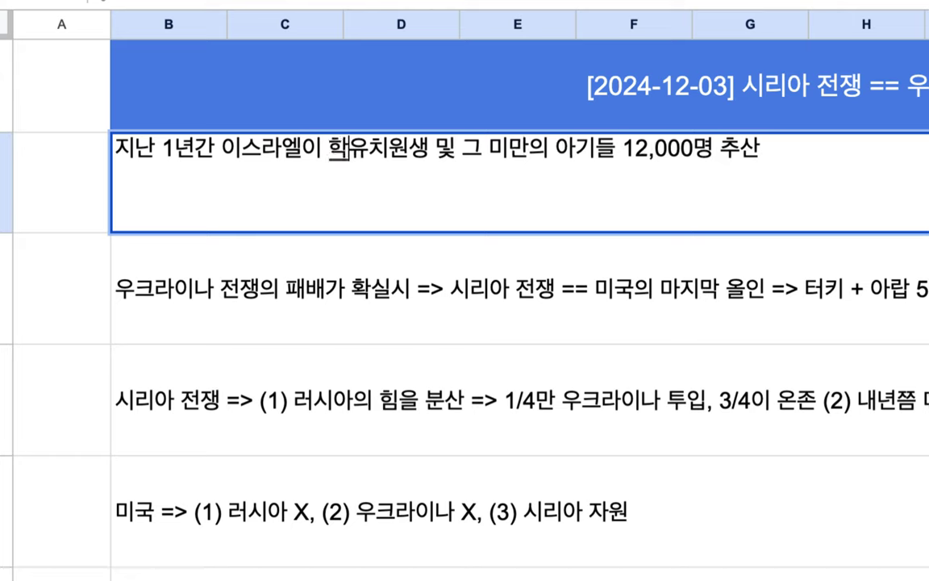
type("ㅅㅡ")
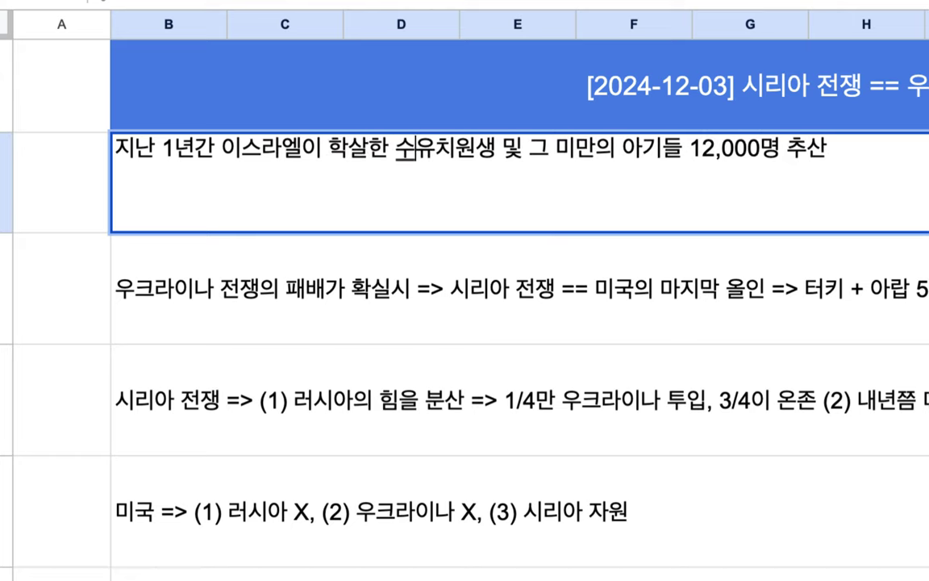
key("BackSpace")
key("BackSpace")
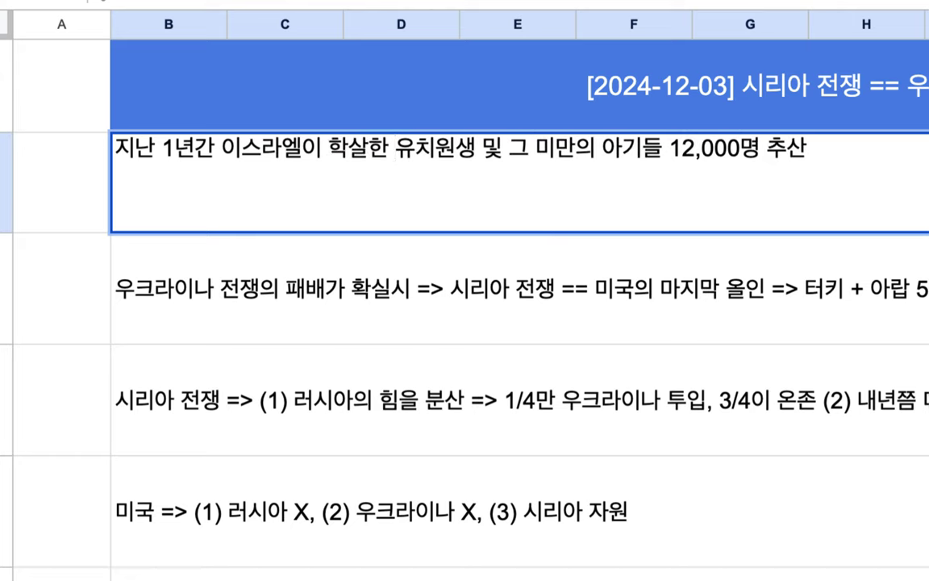
Step: Insert "의 수 =>" between "아기들" and "12,000명" in the row 2 note
left_click(662, 149)
type("ㅇㅡㅣ ㅅㅜ")
type(" =>")
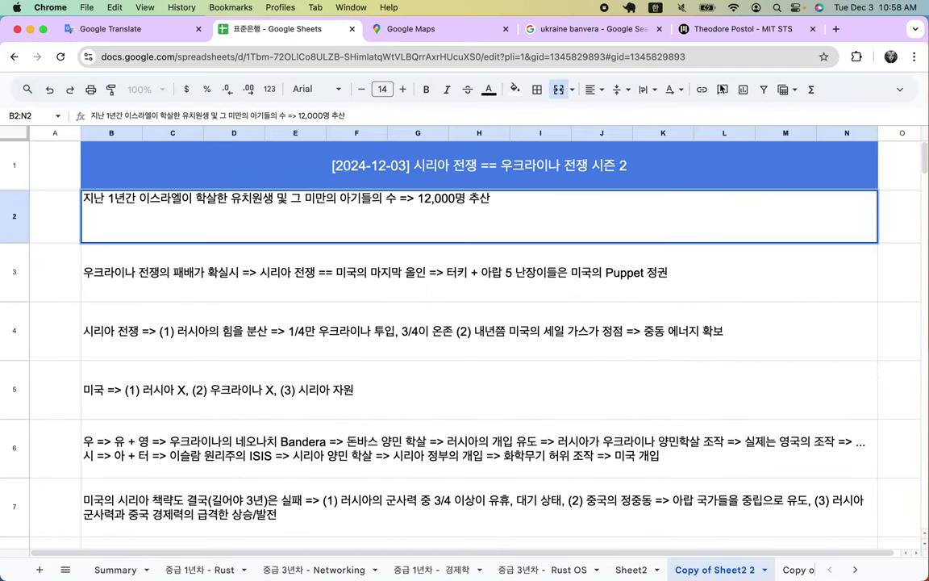
Step: Search Google for "how many children killed in palestine" and look through the results
left_click(591, 28)
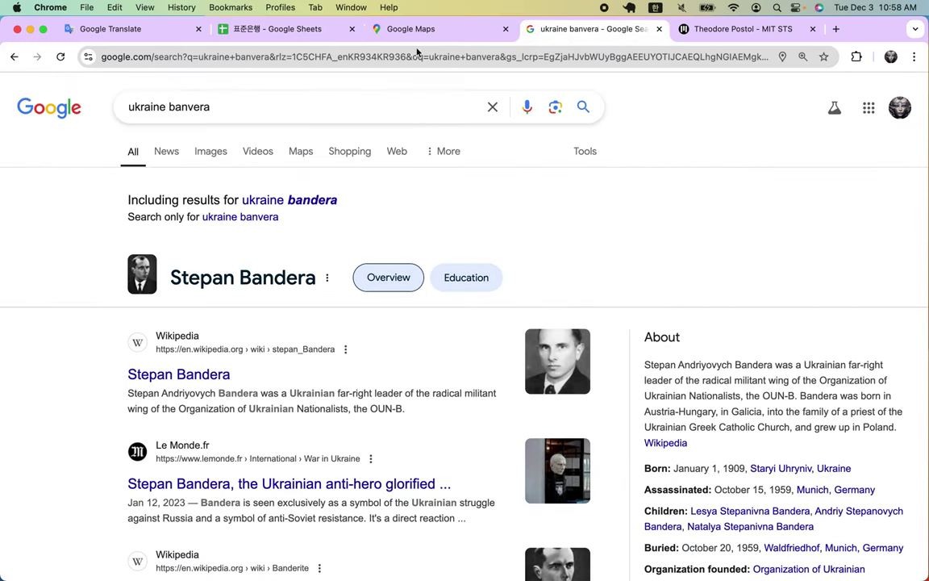
left_click(231, 58)
type("how man")
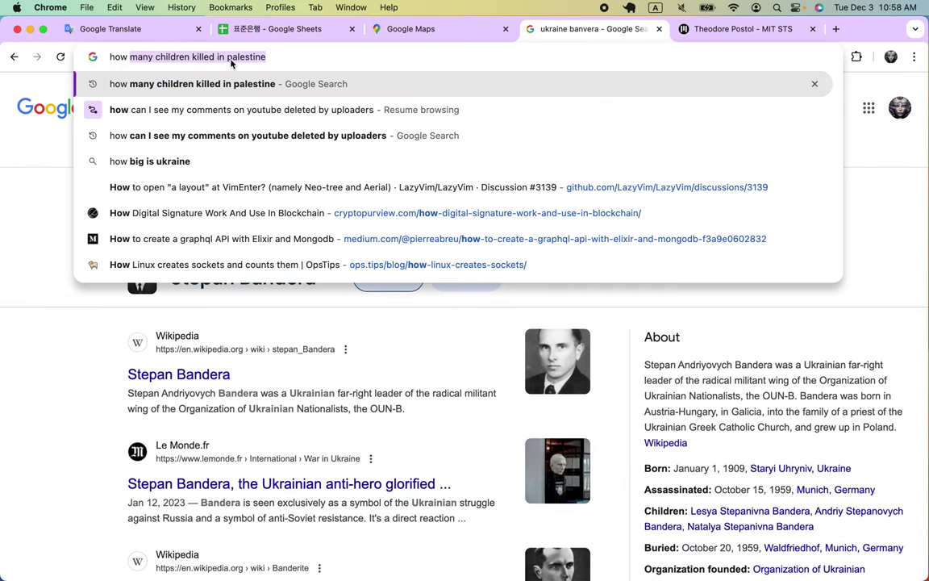
type("y children killed in palestine")
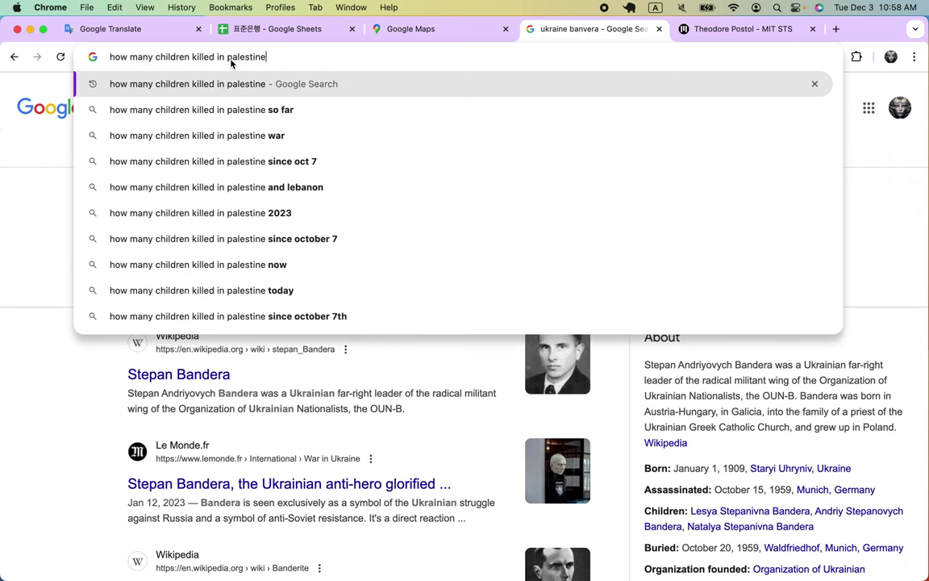
key("Return")
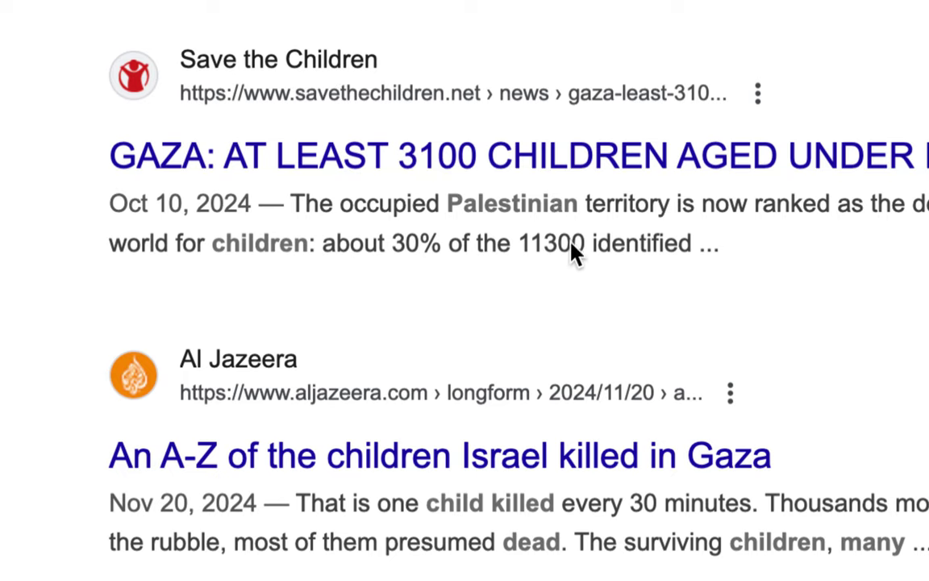
scroll(577, 274, "down", 2)
scroll(576, 292, "down", 3)
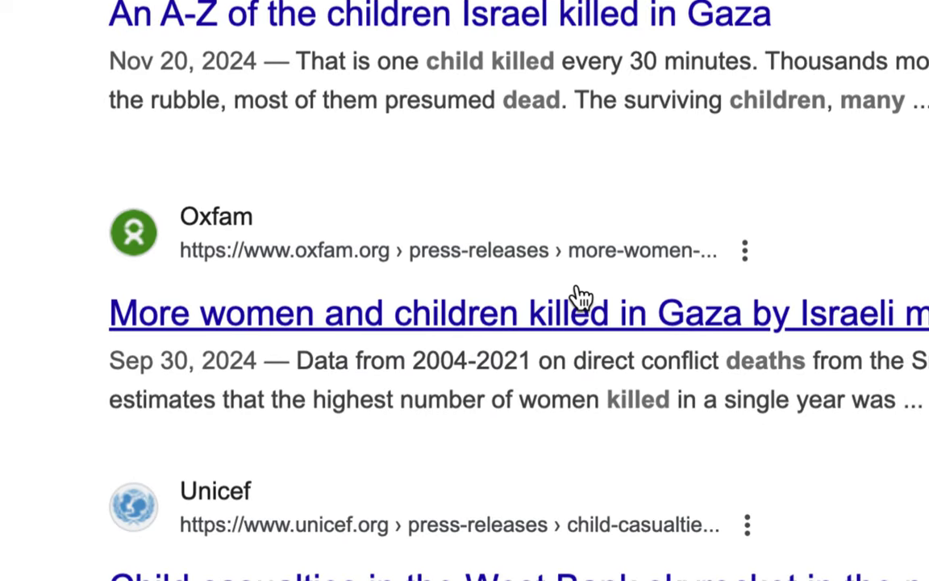
Step: Look further through the search results on children killed in Gaza and the West Bank, and return to the Google Sheet
scroll(579, 295, "down", 2)
scroll(581, 297, "down", 4)
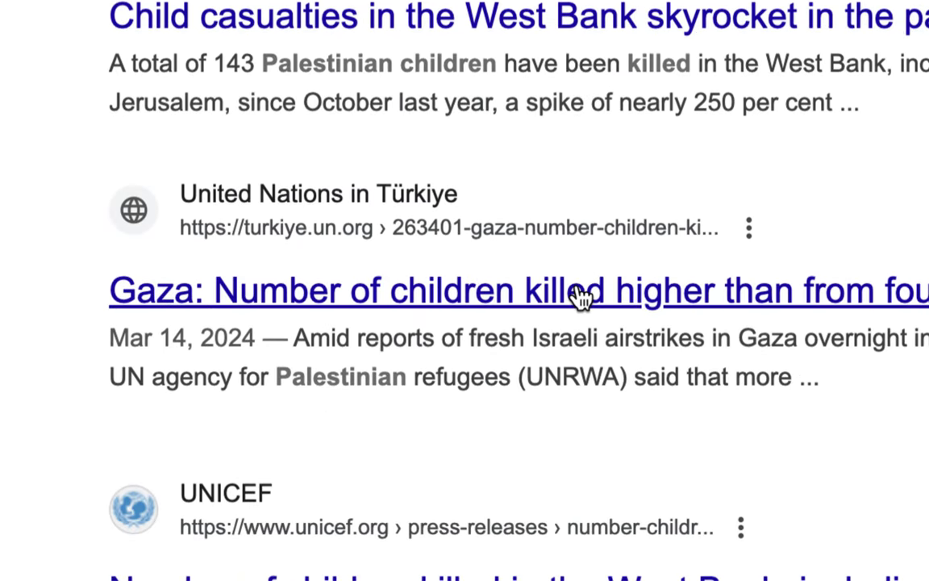
left_click(284, 32)
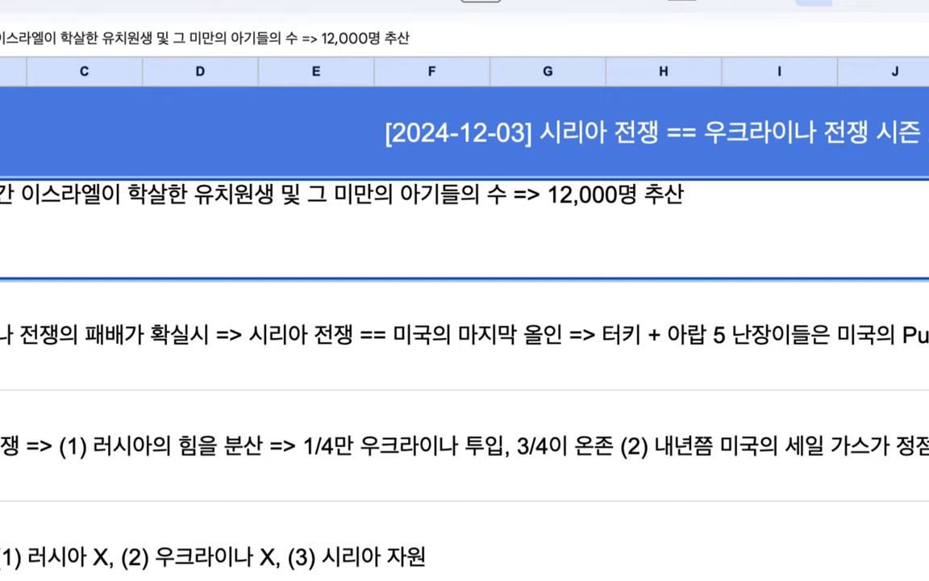
Step: Add a second line to the row 2 note reading "미국의 폭탄 + 터키의 에너지 + 이스라엘의 시오니즘의 합작"
key("Return")
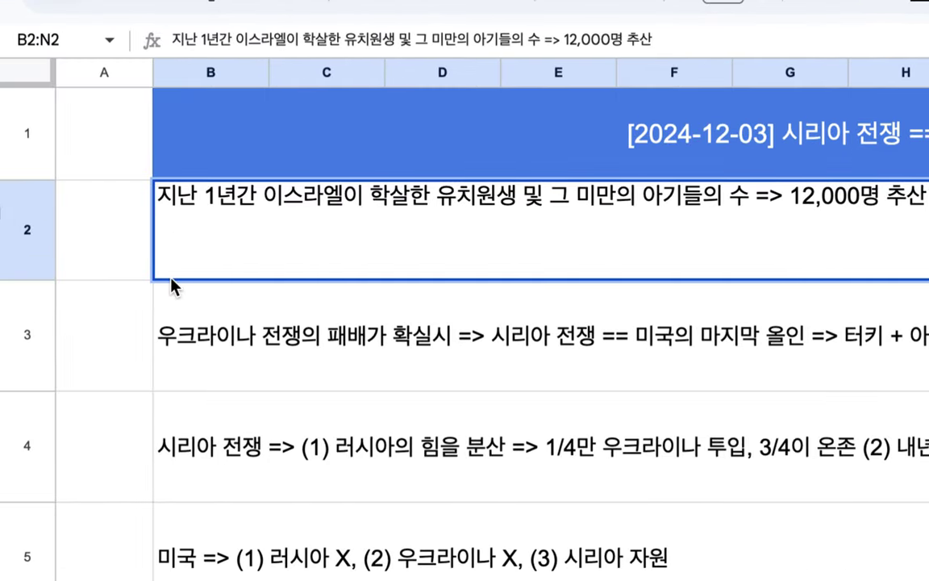
type("a")
key("BackSpace")
type("미국")
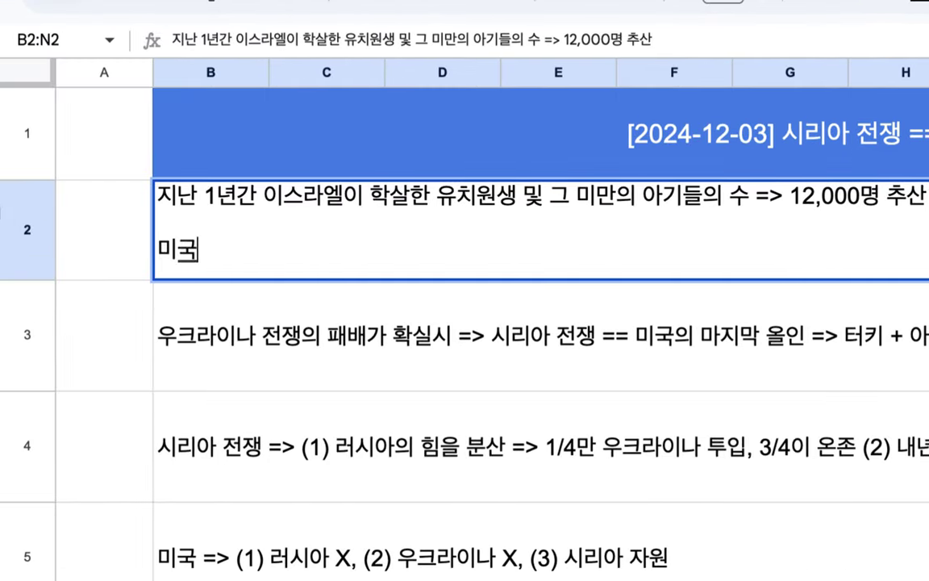
type("의 폭탄 +")
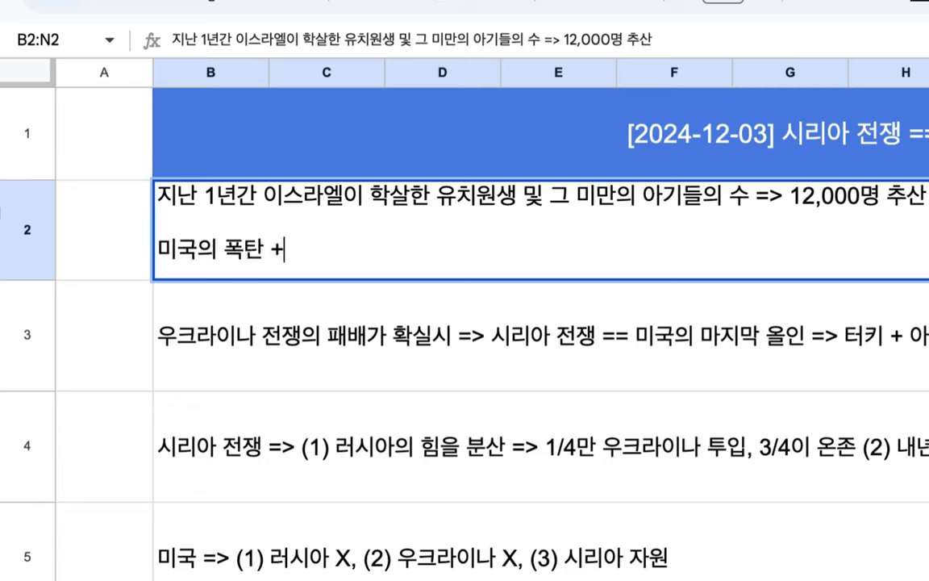
type(" 터키의 에넋")
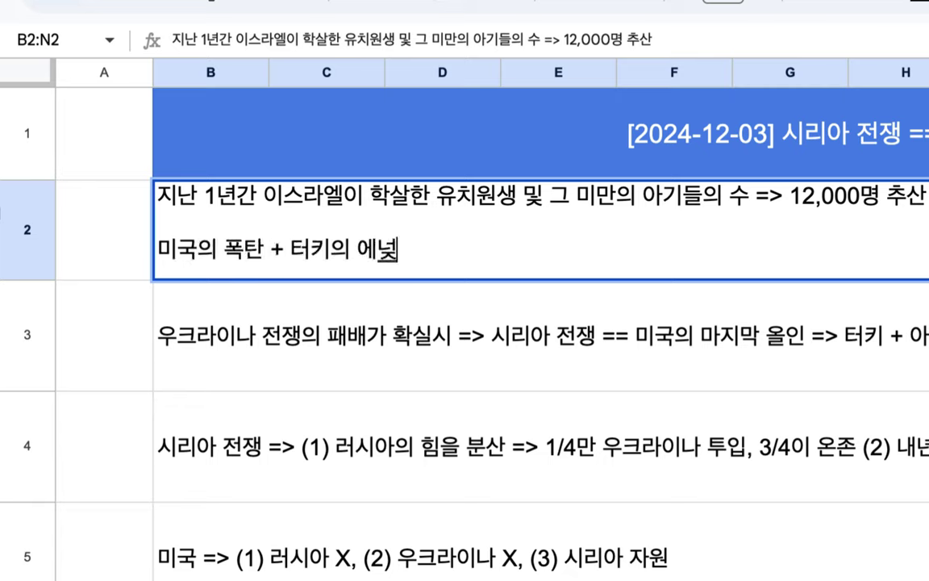
key("BackSpace")
type("너지 + 잇")
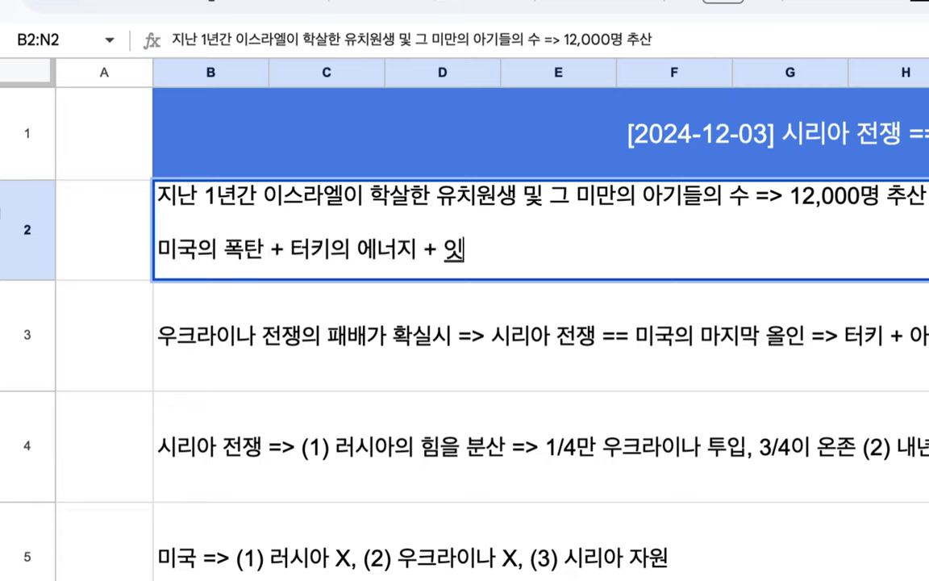
key("BackSpace")
type("이스라엘의 시온")
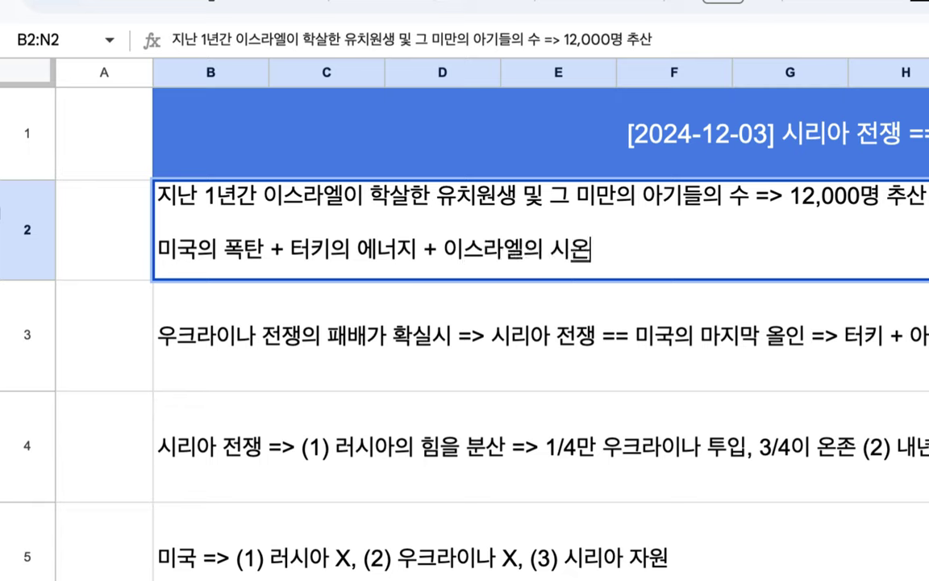
type("니즘 =")
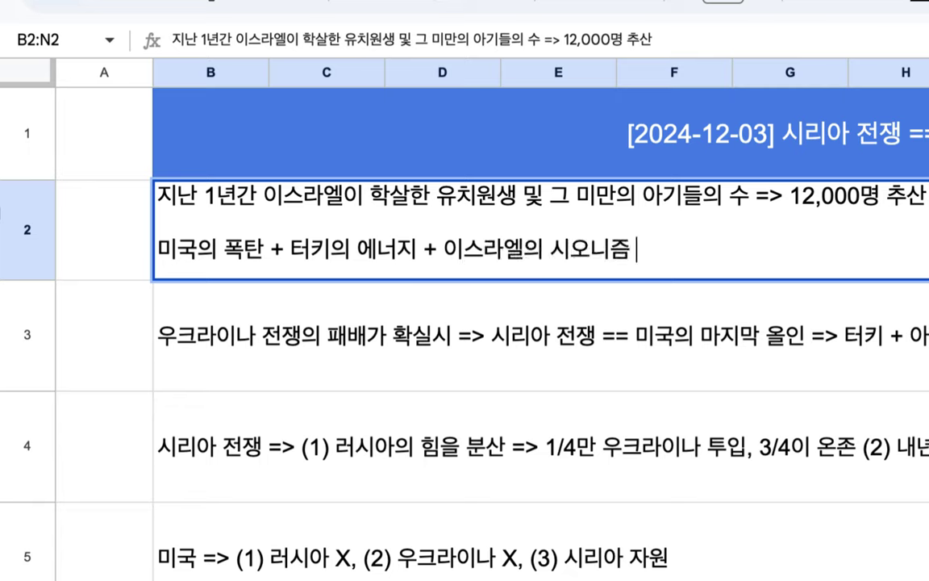
key("BackSpace")
type("의 합작")
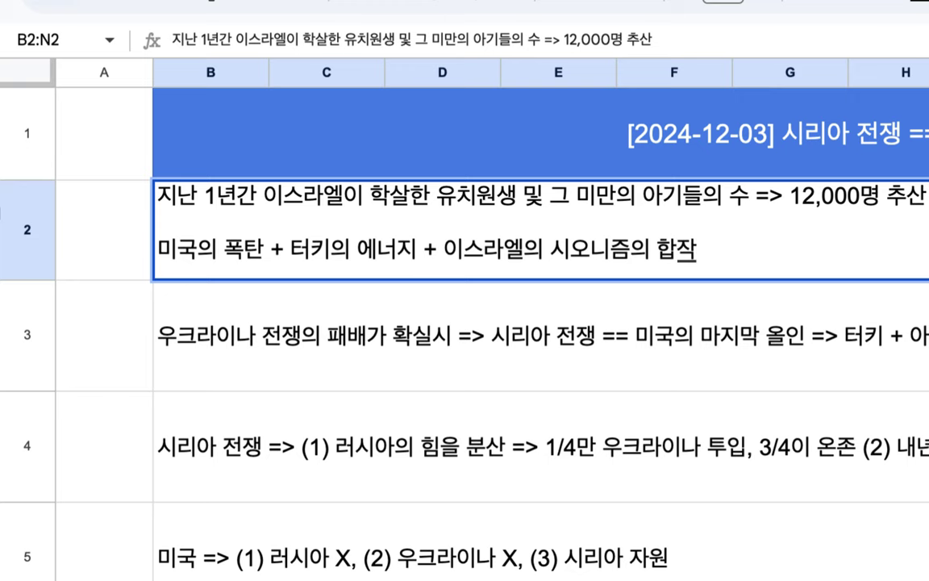